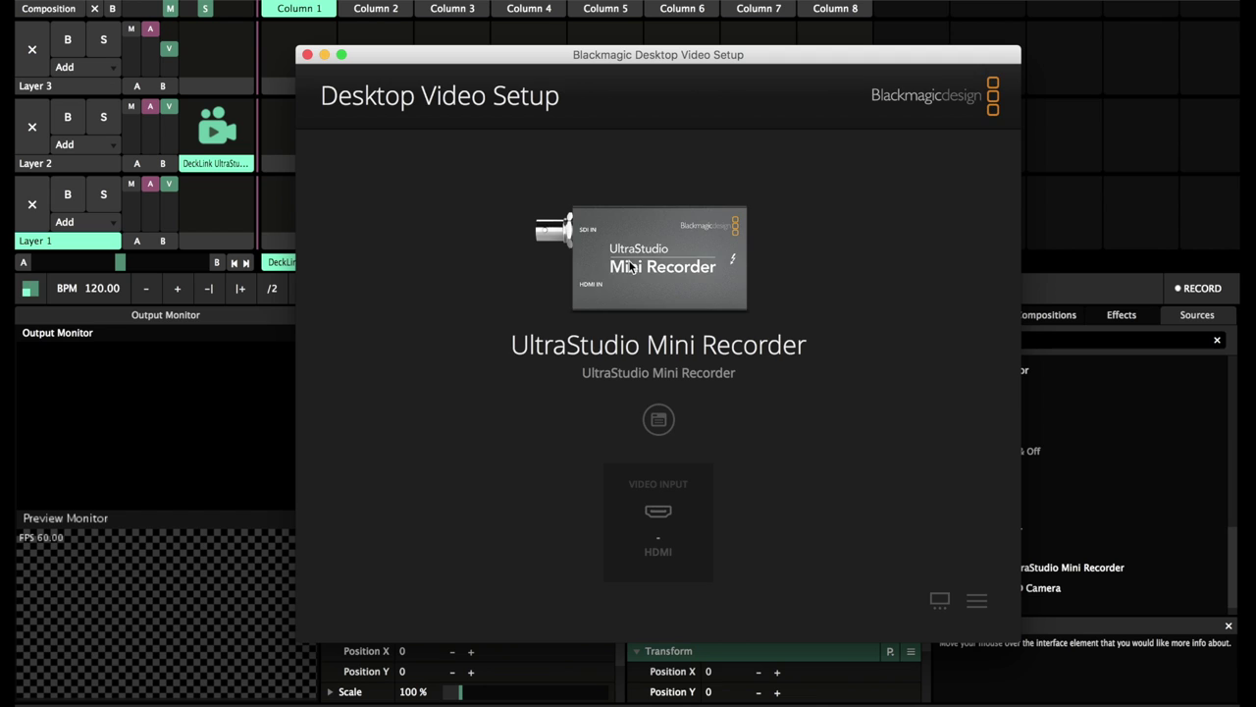
Inspect the UltraStudio Mini Recorder's video input connection settings, cancel them and return to the Resolume Arena composition
{"action": "left_click", "coordinate": [630, 267]}
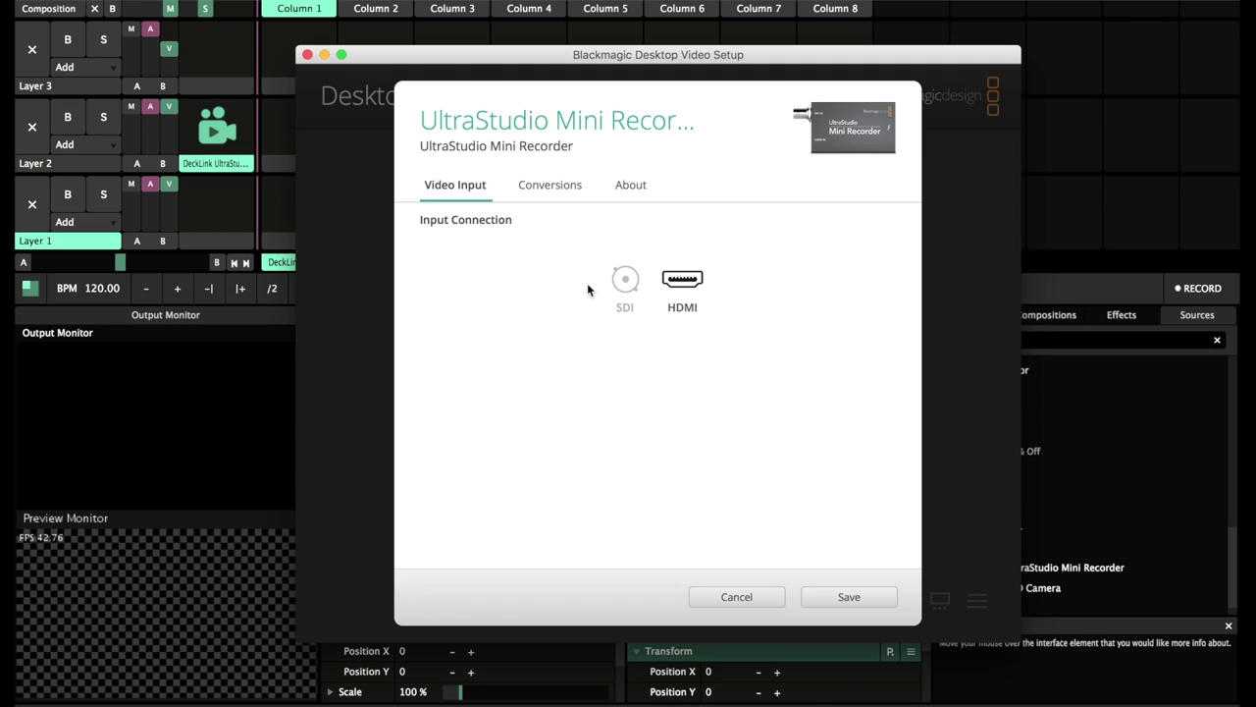
{"action": "left_click", "coordinate": [736, 597]}
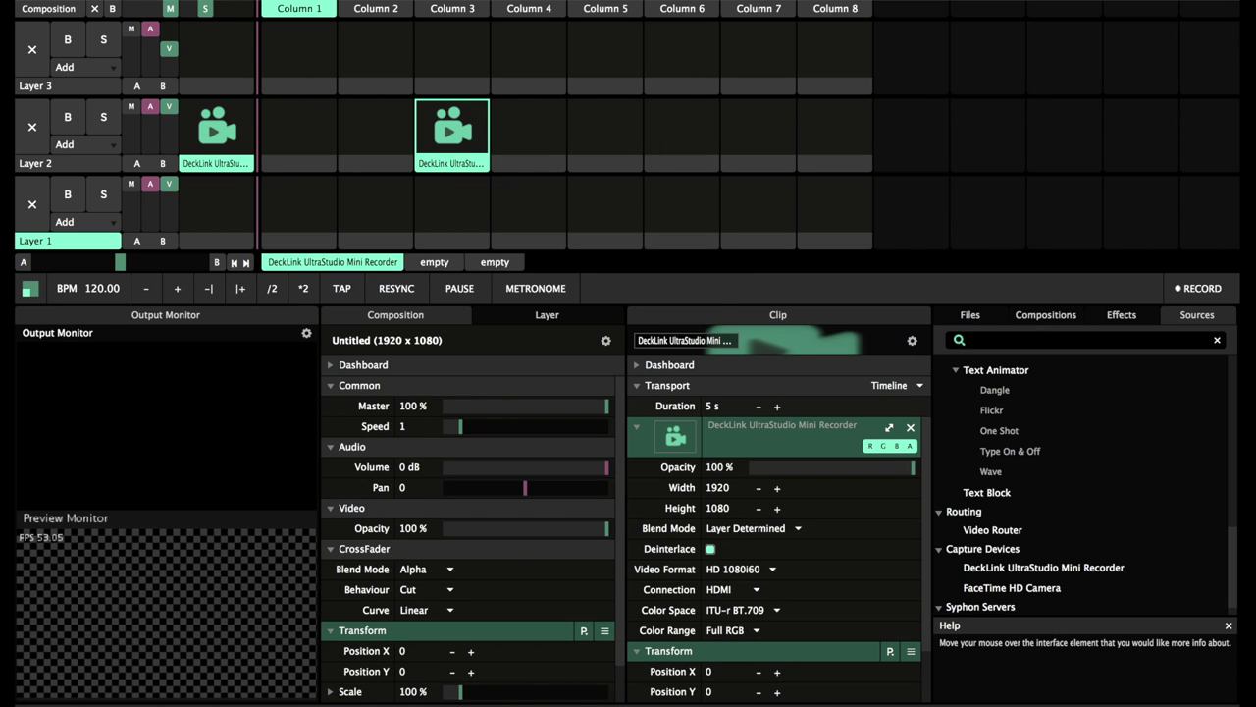
{"action": "left_click", "coordinate": [79, 0]}
{"action": "key", "text": "Escape"}
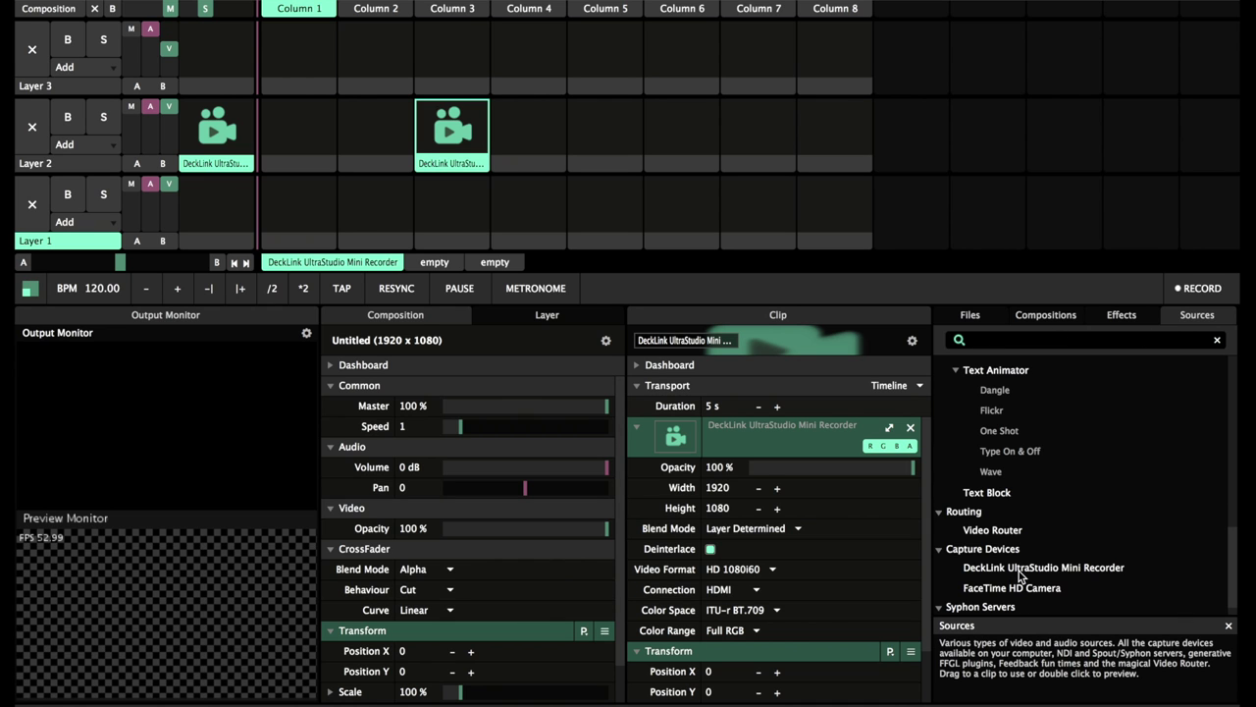
Add the FaceTime HD Camera capture device to layer 2, column 5 and trigger the clip
{"action": "left_click", "coordinate": [940, 548]}
{"action": "left_click", "coordinate": [938, 587]}
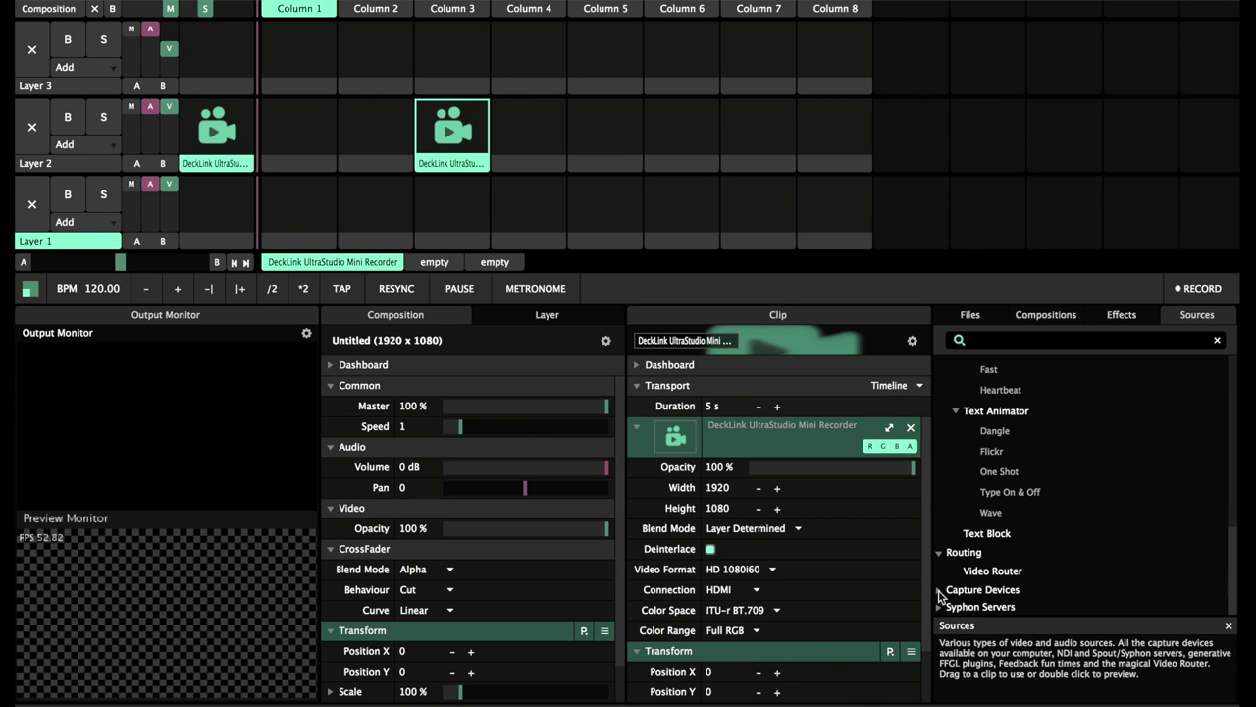
{"action": "left_click", "coordinate": [941, 591]}
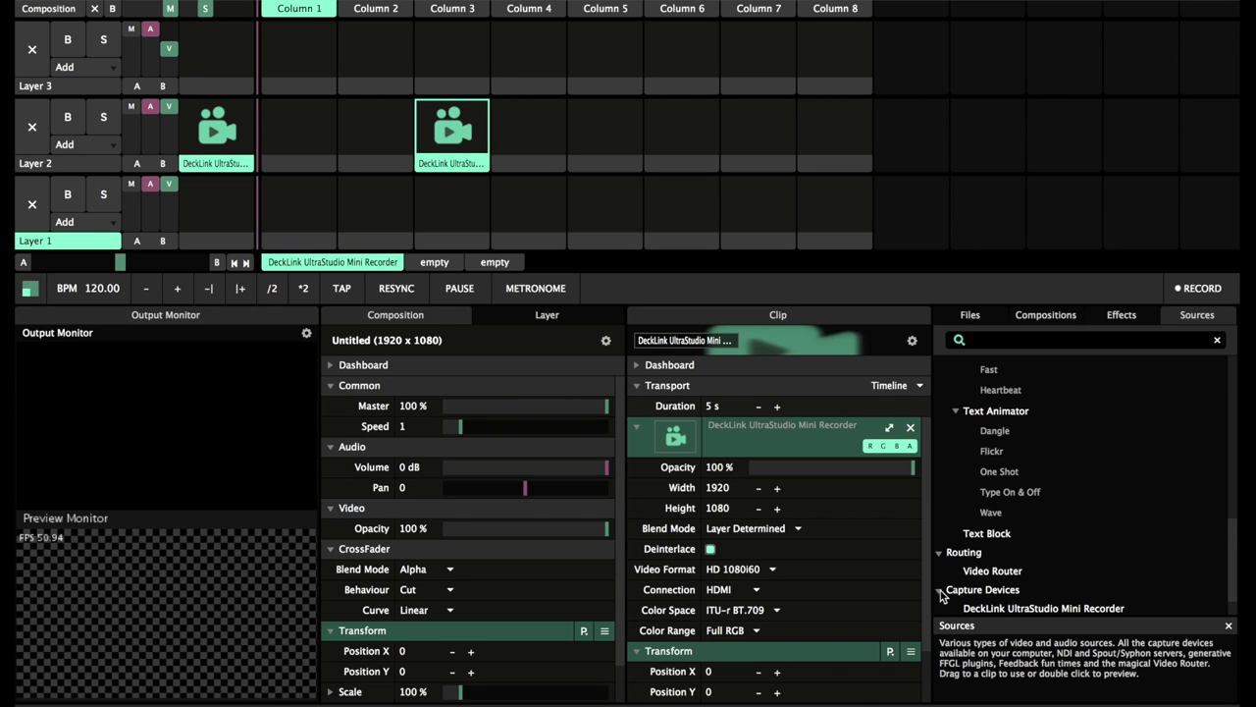
{"action": "scroll", "coordinate": [1053, 581], "scroll_direction": "down", "scroll_amount": 1}
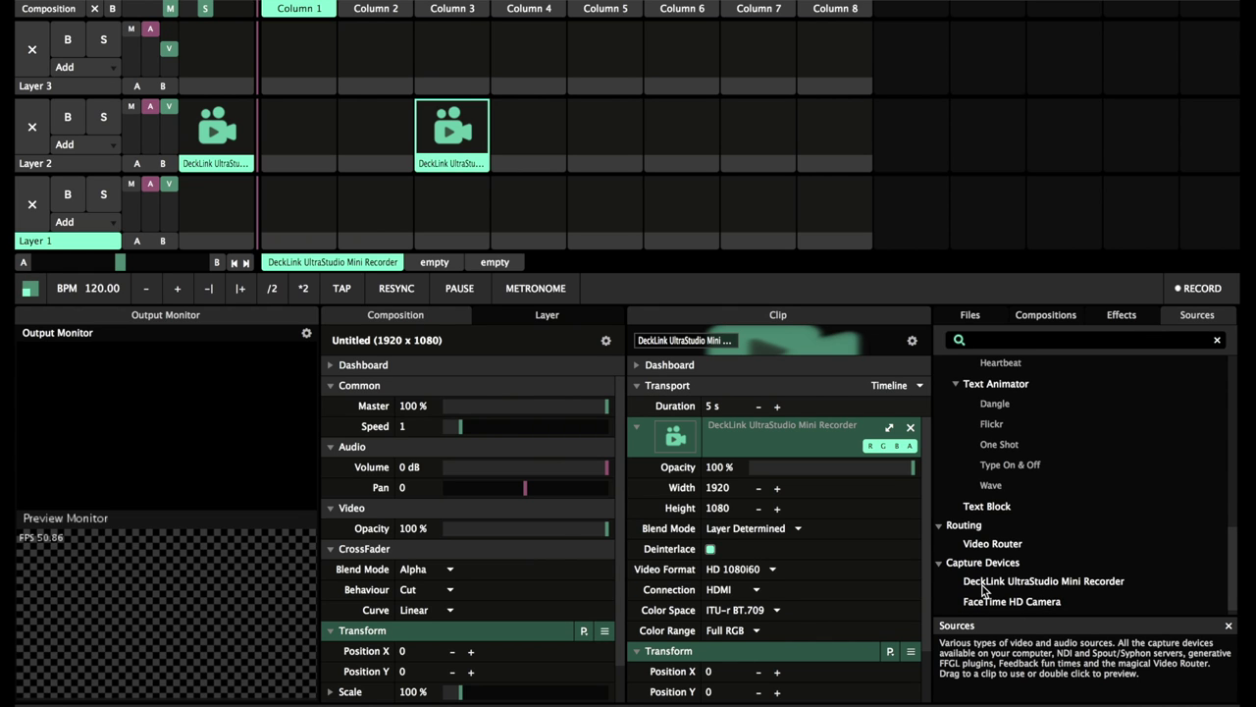
{"action": "left_click_drag", "start_coordinate": [988, 599], "coordinate": [614, 131]}
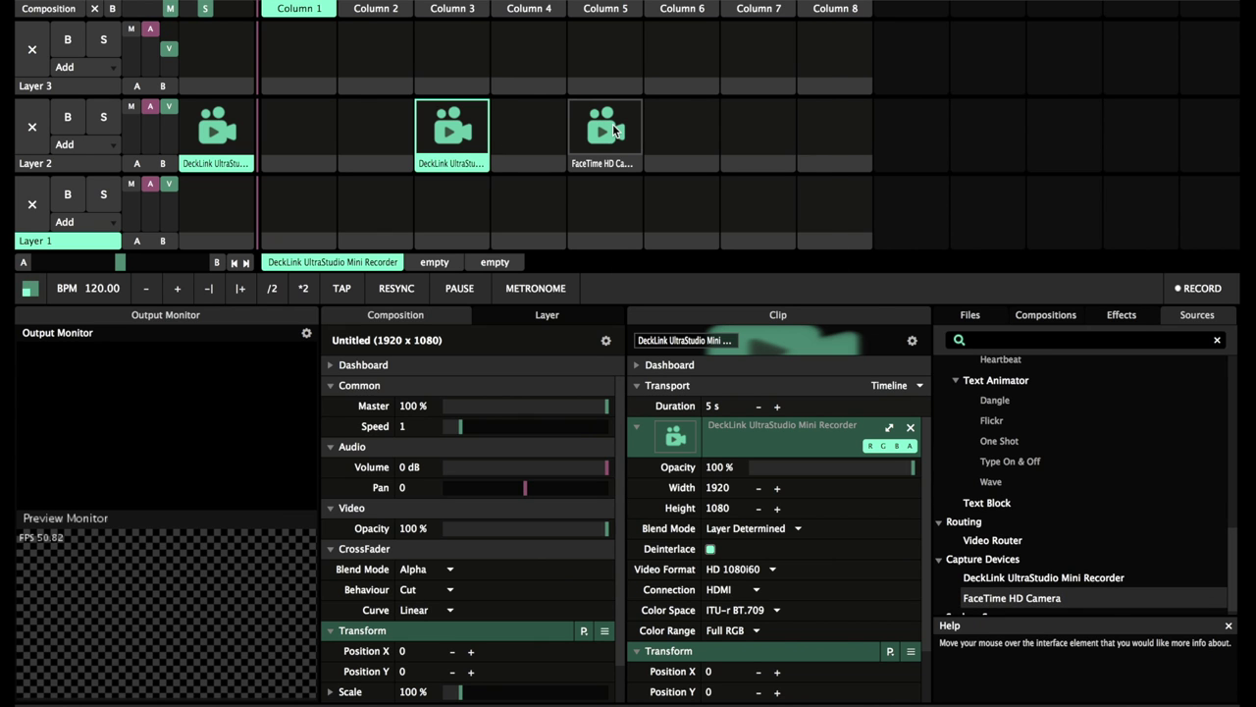
{"action": "left_click", "coordinate": [615, 130]}
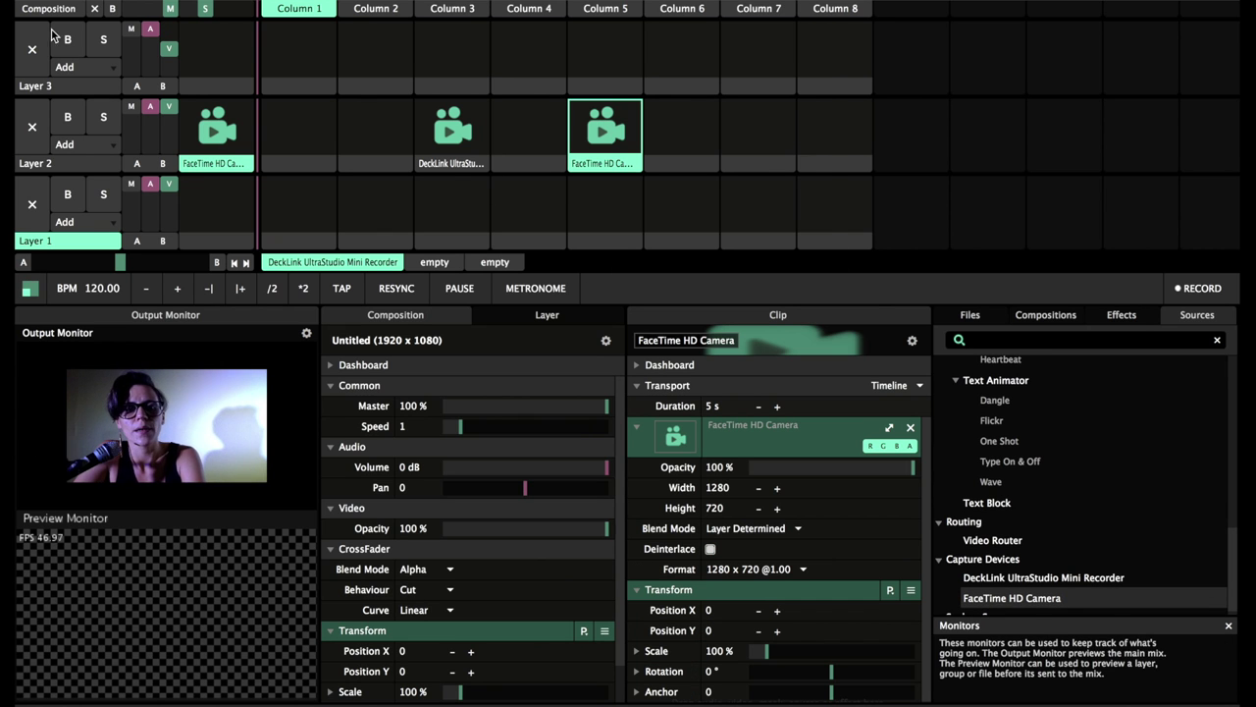
Clear layer 2's playing clip and load the DeckLink UltraStudio Mini Recorder capture device into column 3 of that layer
{"action": "left_click", "coordinate": [31, 127]}
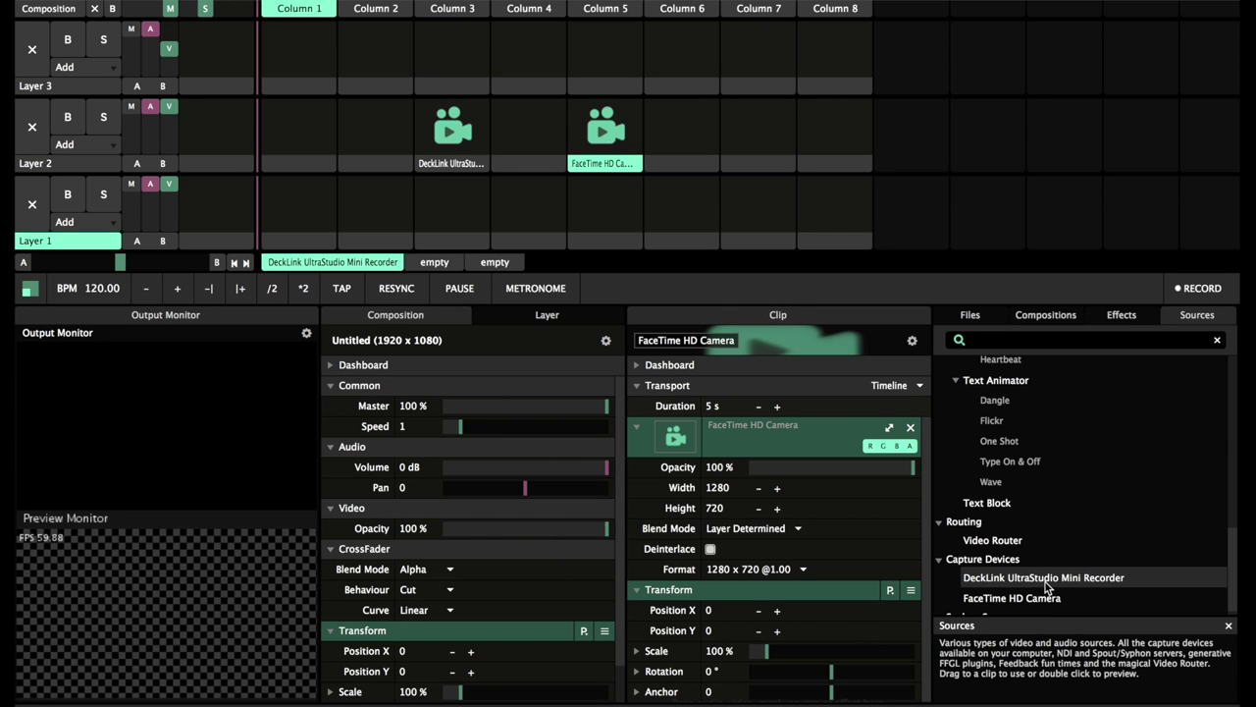
{"action": "left_click_drag", "start_coordinate": [1046, 584], "coordinate": [443, 148]}
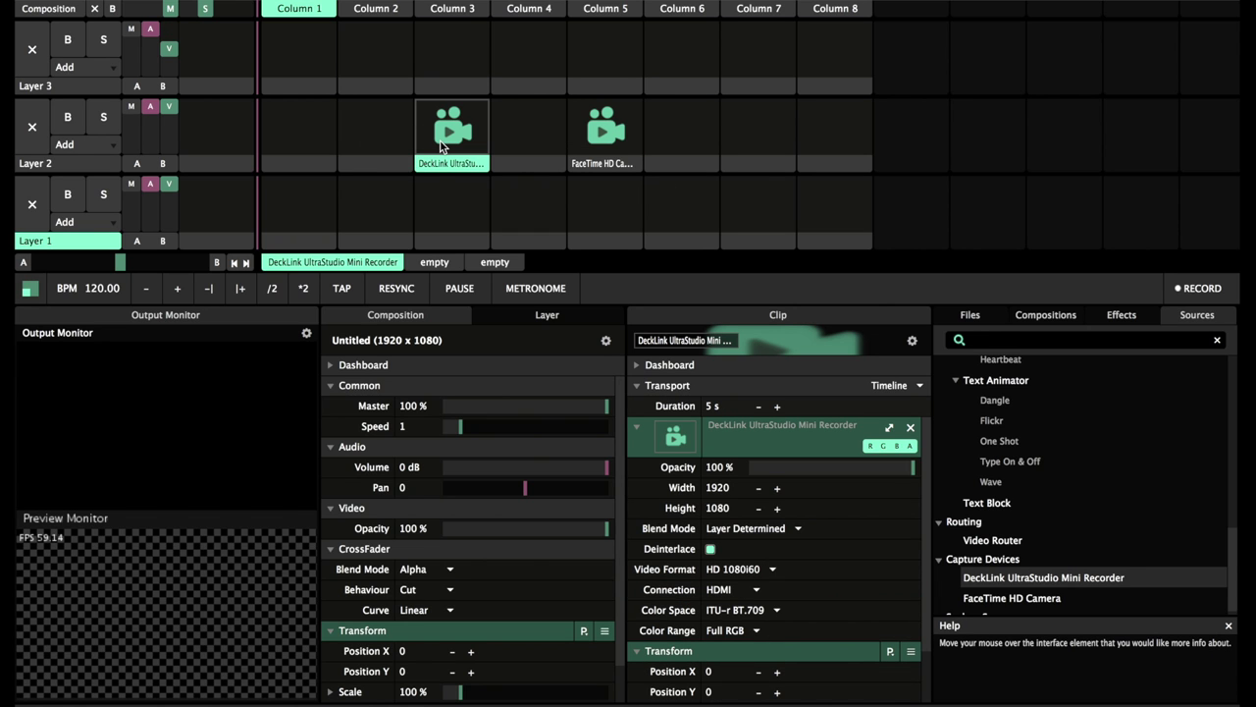
{"action": "left_click", "coordinate": [435, 262]}
{"action": "left_click", "coordinate": [304, 262]}
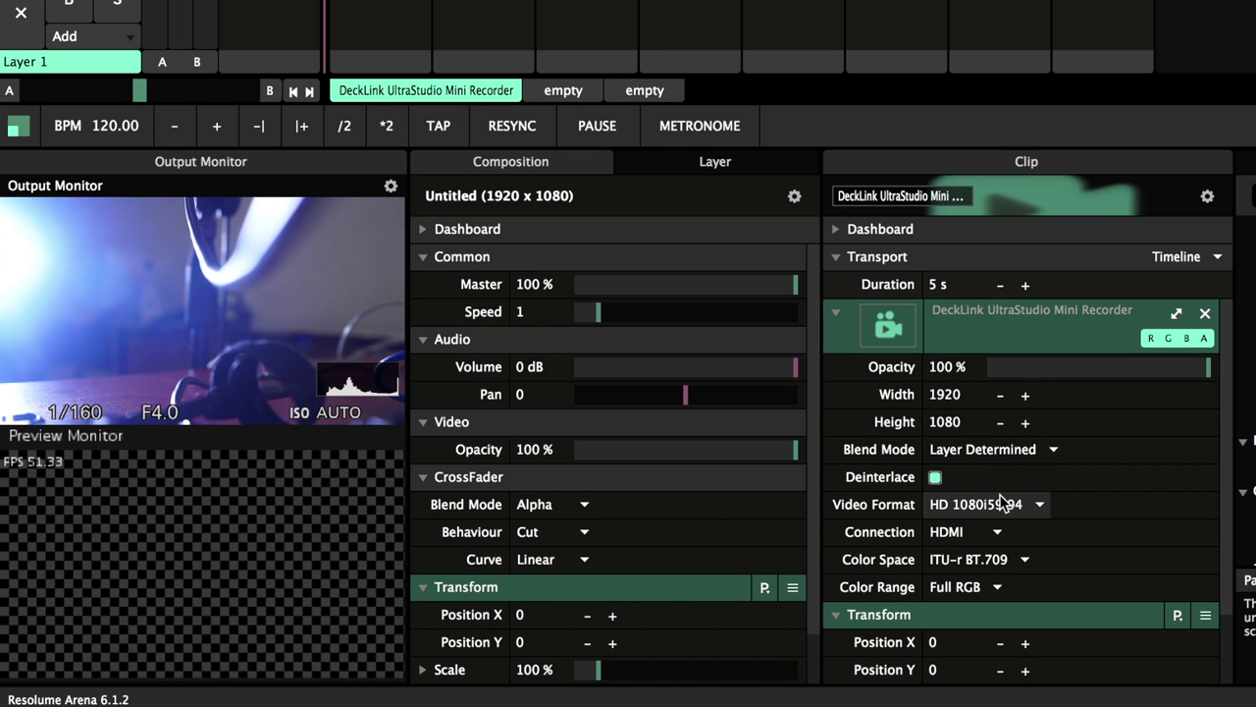
Try the HD 1080p30 video format on the DeckLink clip and return it to HD 1080i59.94
{"action": "left_click", "coordinate": [937, 518]}
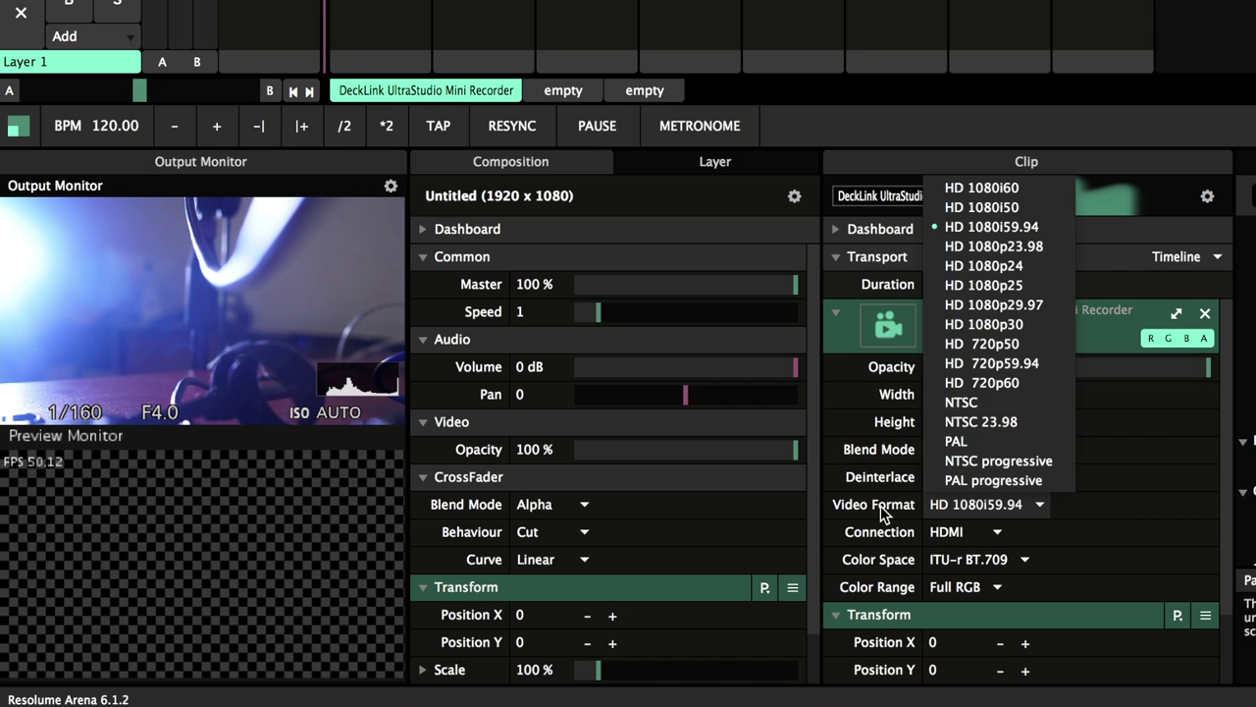
{"action": "left_click", "coordinate": [882, 511]}
{"action": "left_click", "coordinate": [950, 509]}
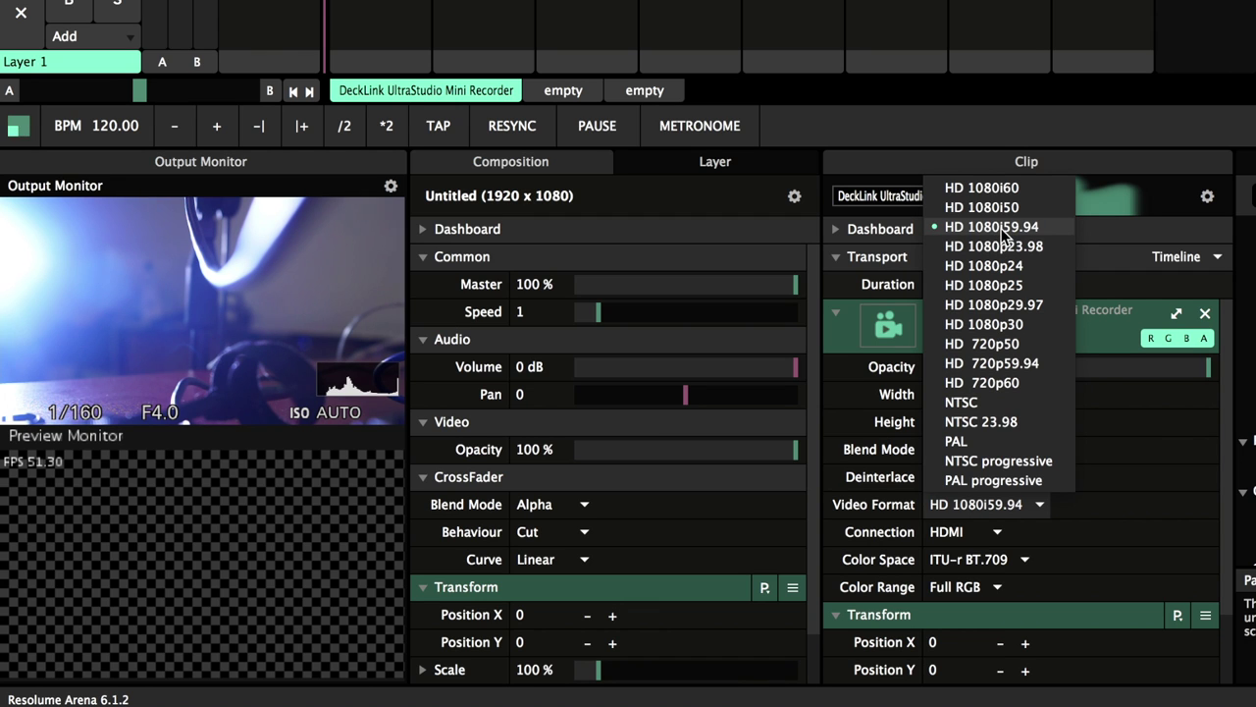
{"action": "left_click", "coordinate": [1003, 325]}
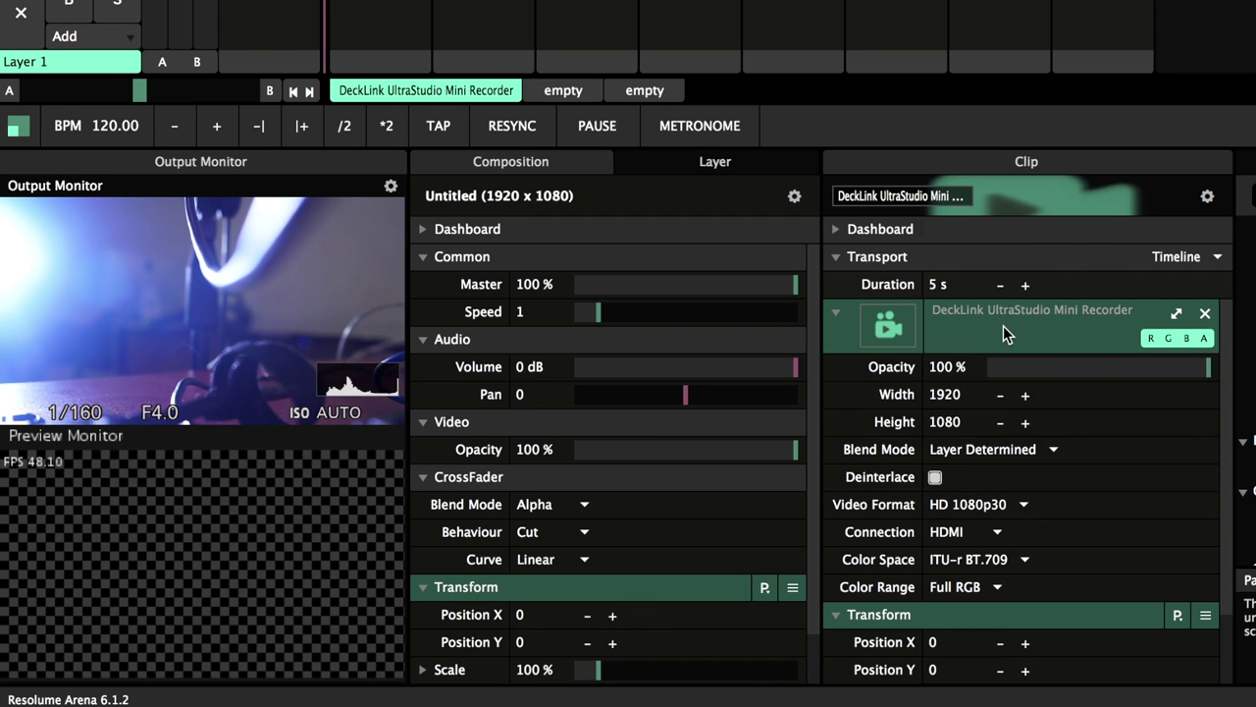
{"action": "left_click", "coordinate": [995, 507]}
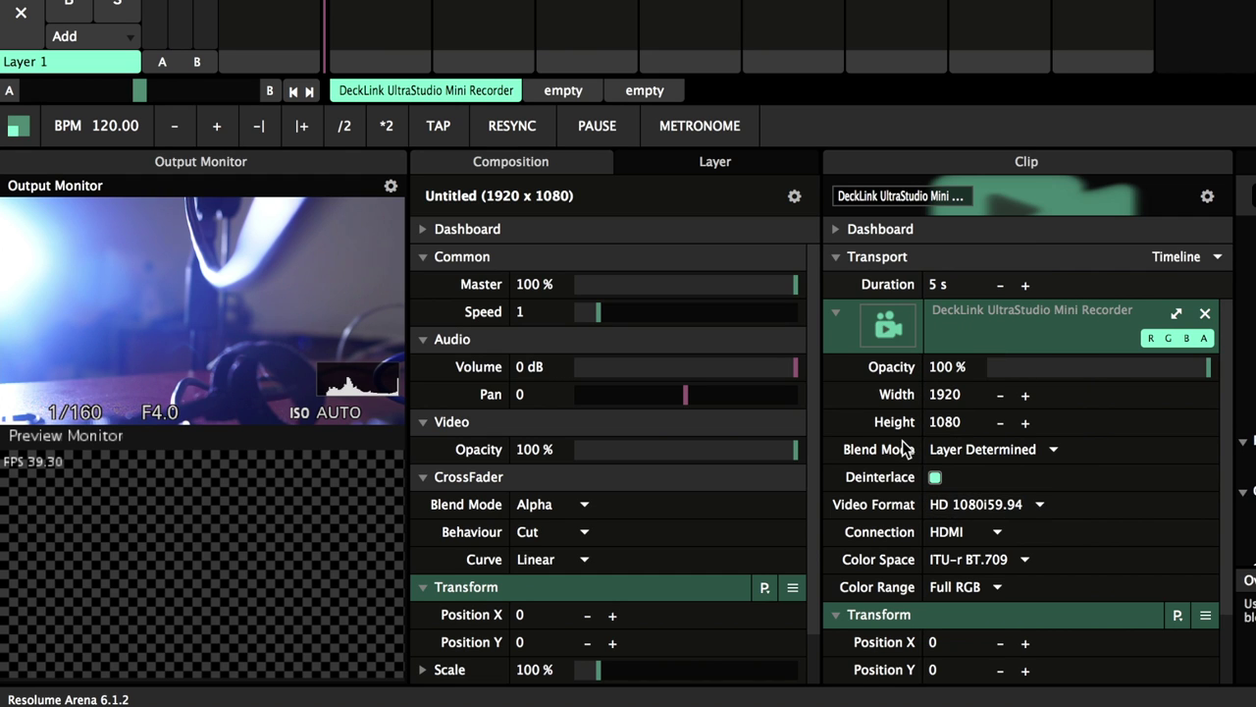
Toggle the DeckLink clip's Deinterlace off and back on, and try the SDI connection before returning to HDMI
{"action": "left_click", "coordinate": [935, 477]}
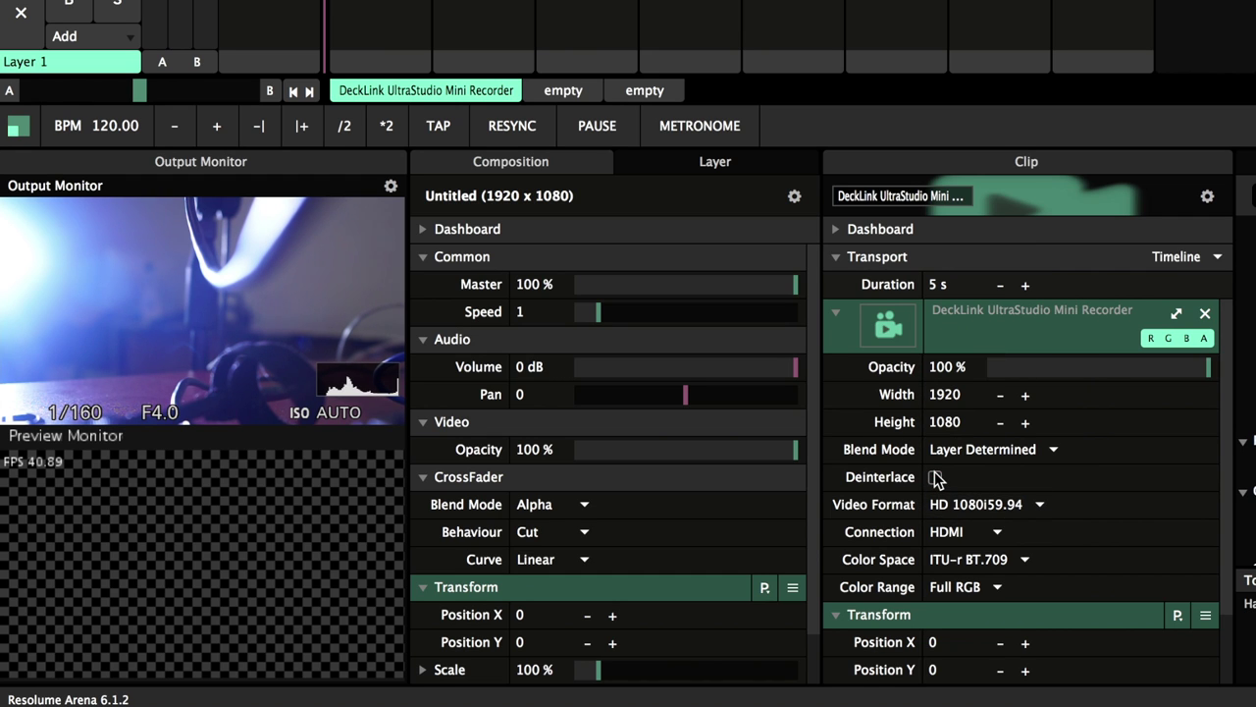
{"action": "left_click", "coordinate": [935, 476]}
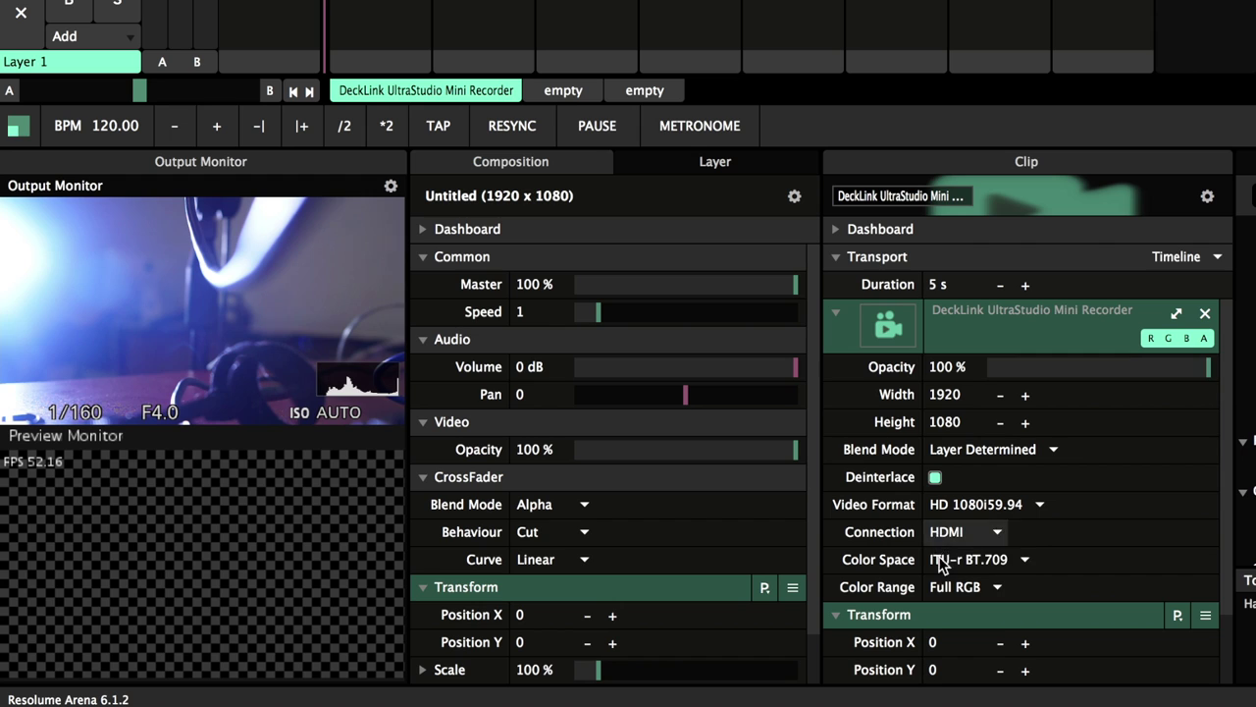
{"action": "left_click", "coordinate": [995, 531]}
{"action": "left_click", "coordinate": [995, 531]}
{"action": "left_click", "coordinate": [995, 531]}
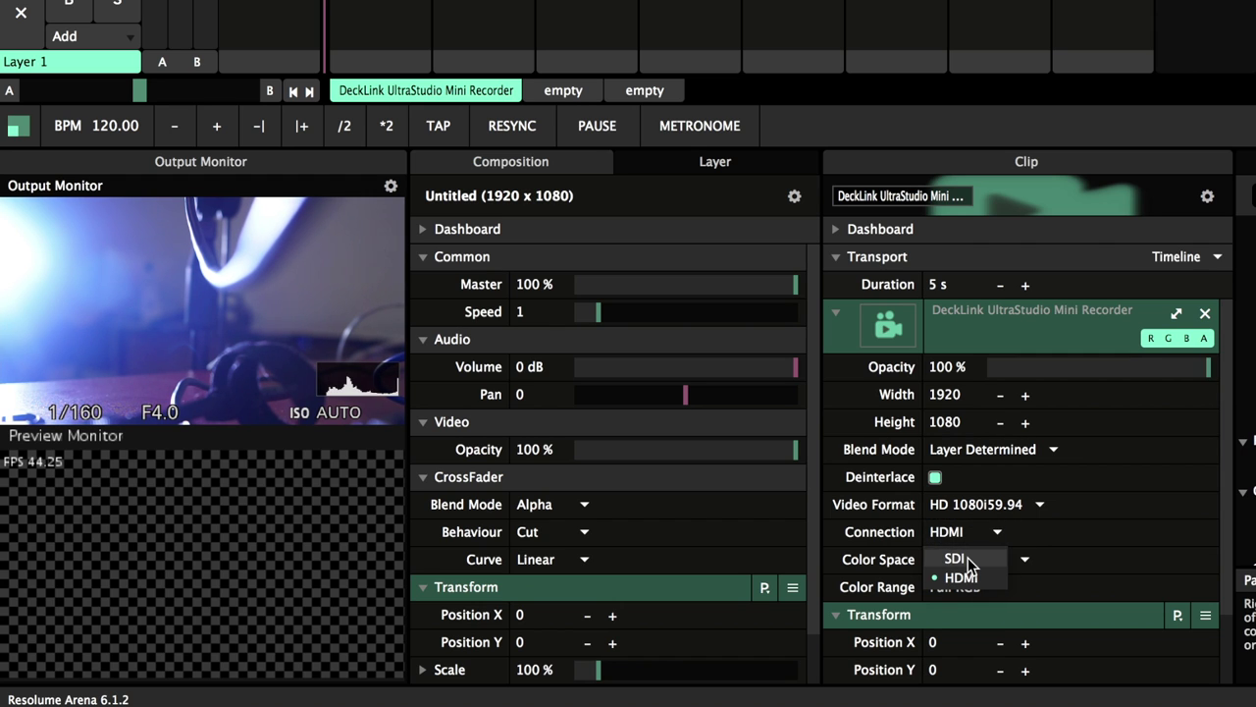
{"action": "left_click", "coordinate": [957, 558]}
{"action": "left_click", "coordinate": [945, 531]}
{"action": "left_click", "coordinate": [957, 577]}
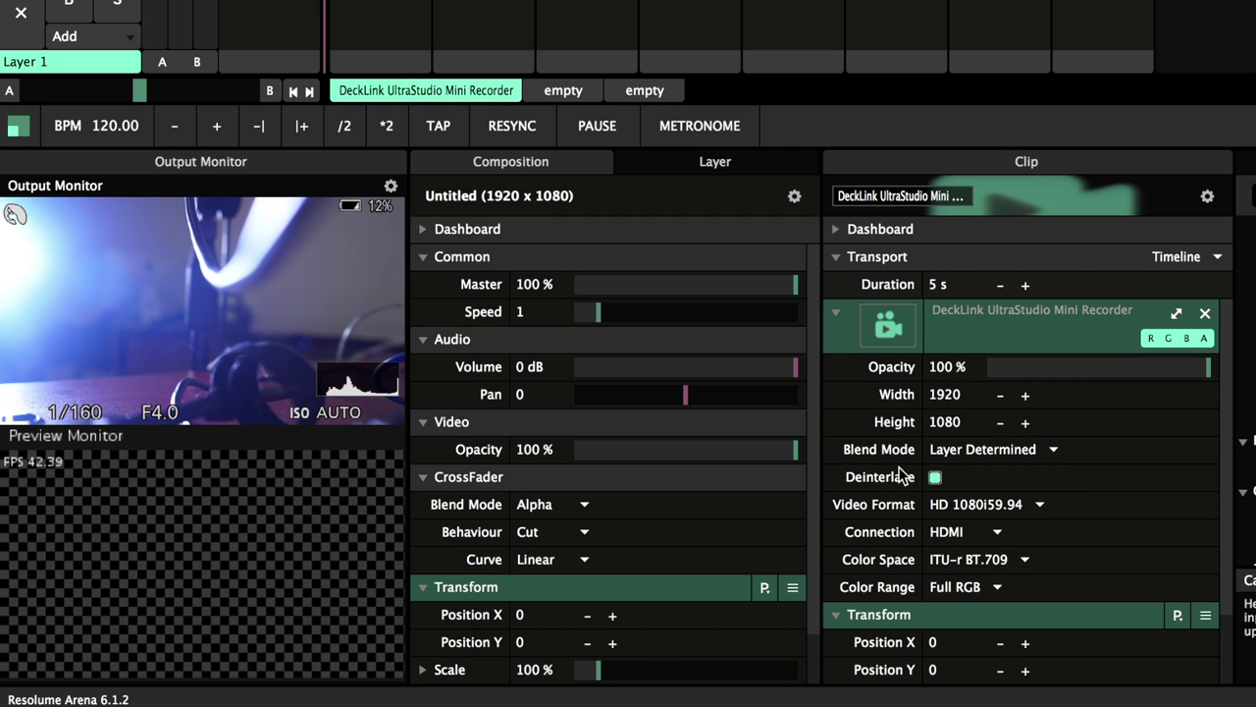
Look at the available Color Range options for the DeckLink clip without changing the selection
{"action": "scroll", "coordinate": [959, 560], "scroll_direction": "down", "scroll_amount": 2}
{"action": "left_click", "coordinate": [962, 527]}
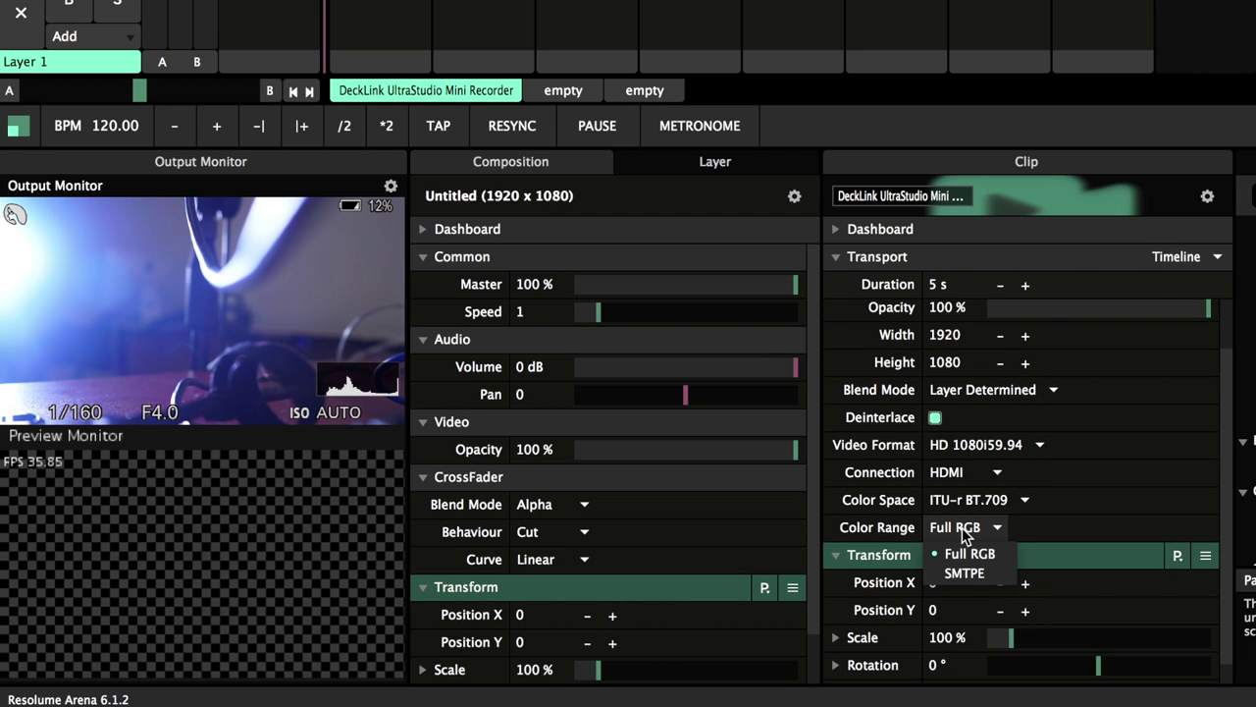
{"action": "left_click", "coordinate": [832, 501]}
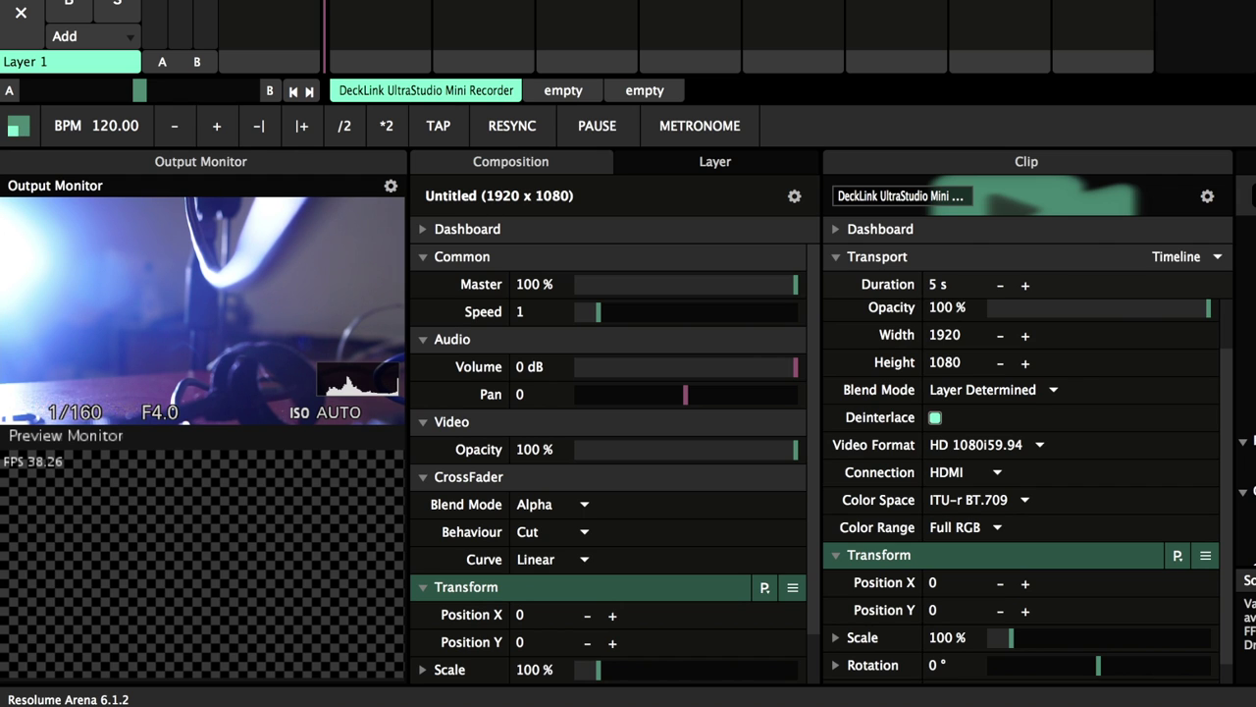
Reduce the DeckLink clip's Transform scale to 92.50 %
{"action": "scroll", "coordinate": [991, 636], "scroll_direction": "down", "scroll_amount": 1}
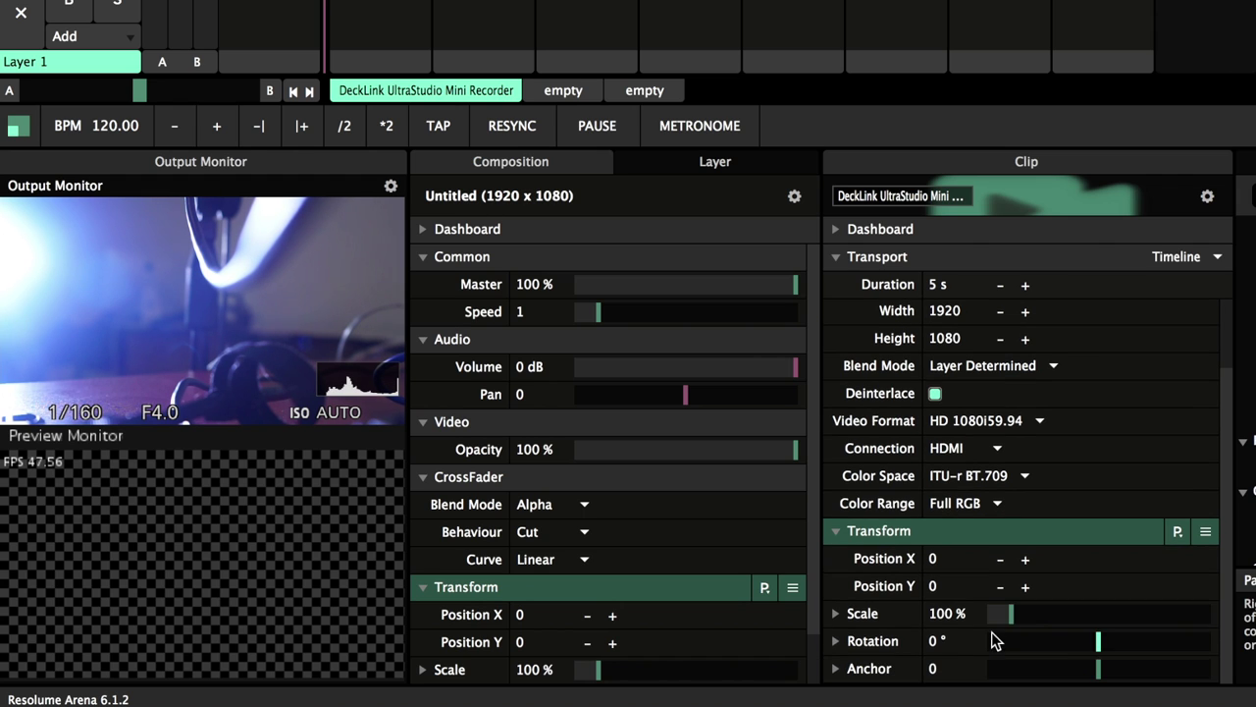
{"action": "left_click", "coordinate": [1012, 615]}
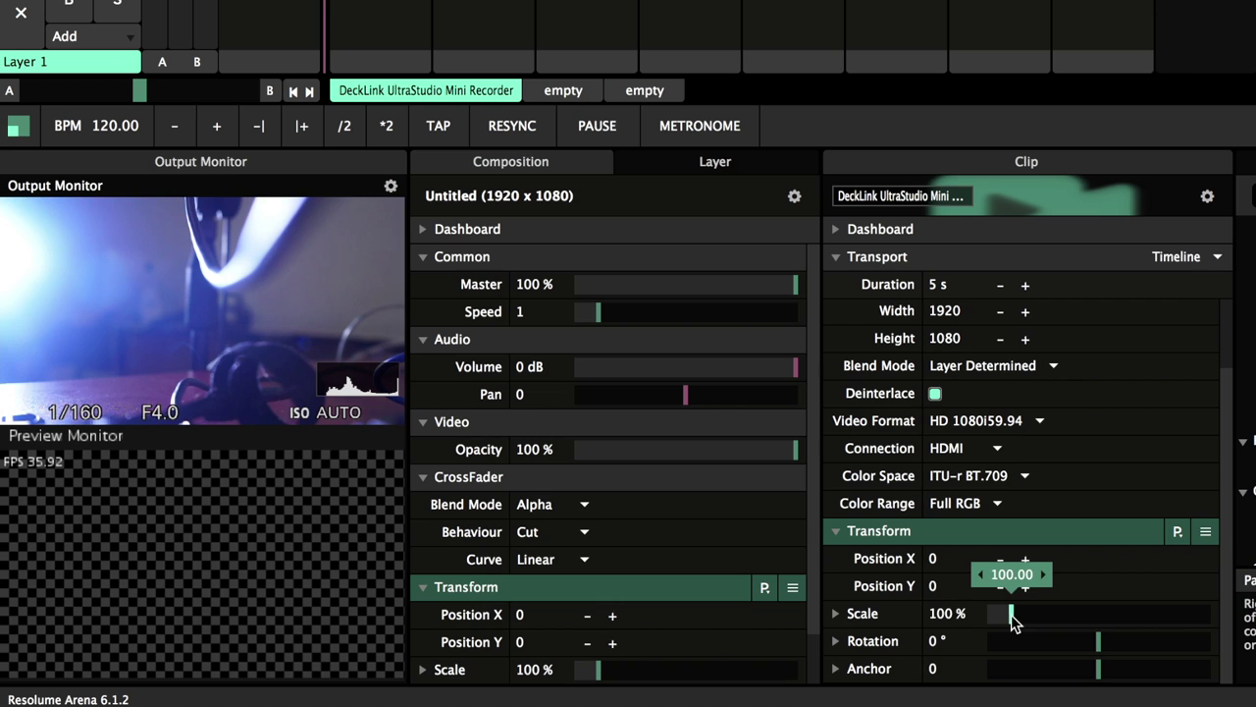
{"action": "left_click_drag", "start_coordinate": [1012, 614], "coordinate": [1012, 617]}
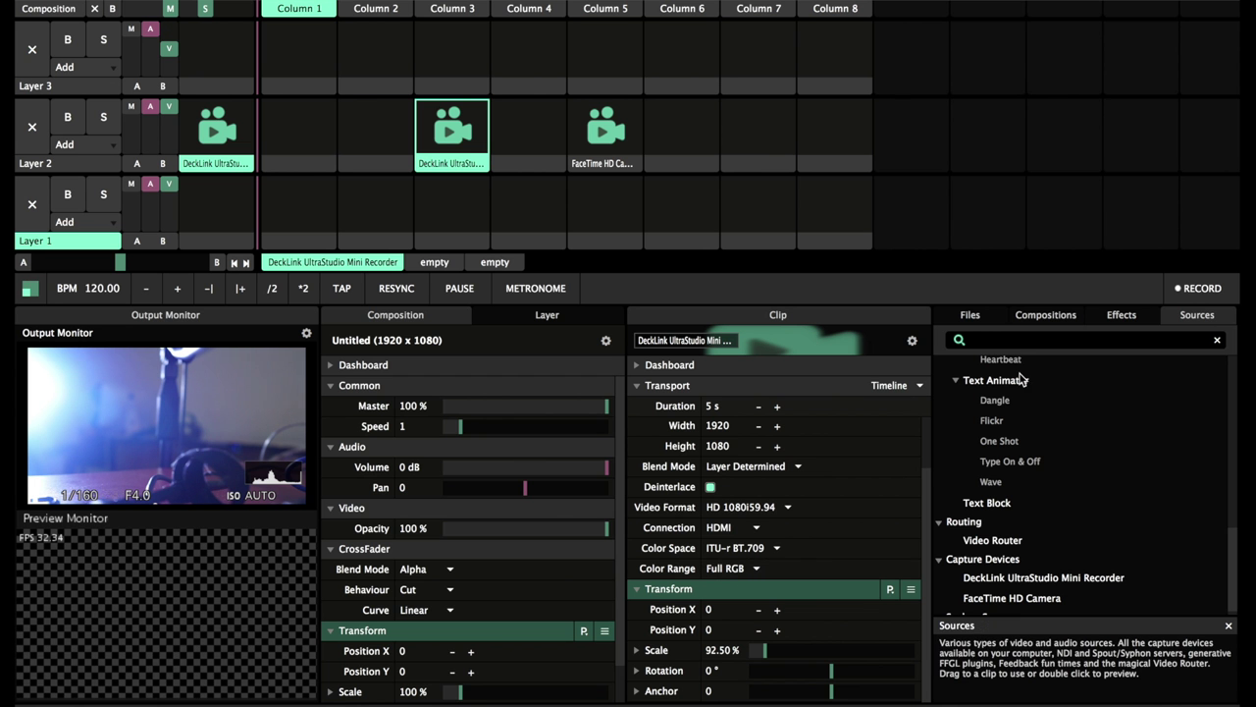
Apply the Delay RGB effect to the DeckLink clip in column 3, with R delay 0.34 and G delay 0.30
{"action": "left_click", "coordinate": [1121, 316]}
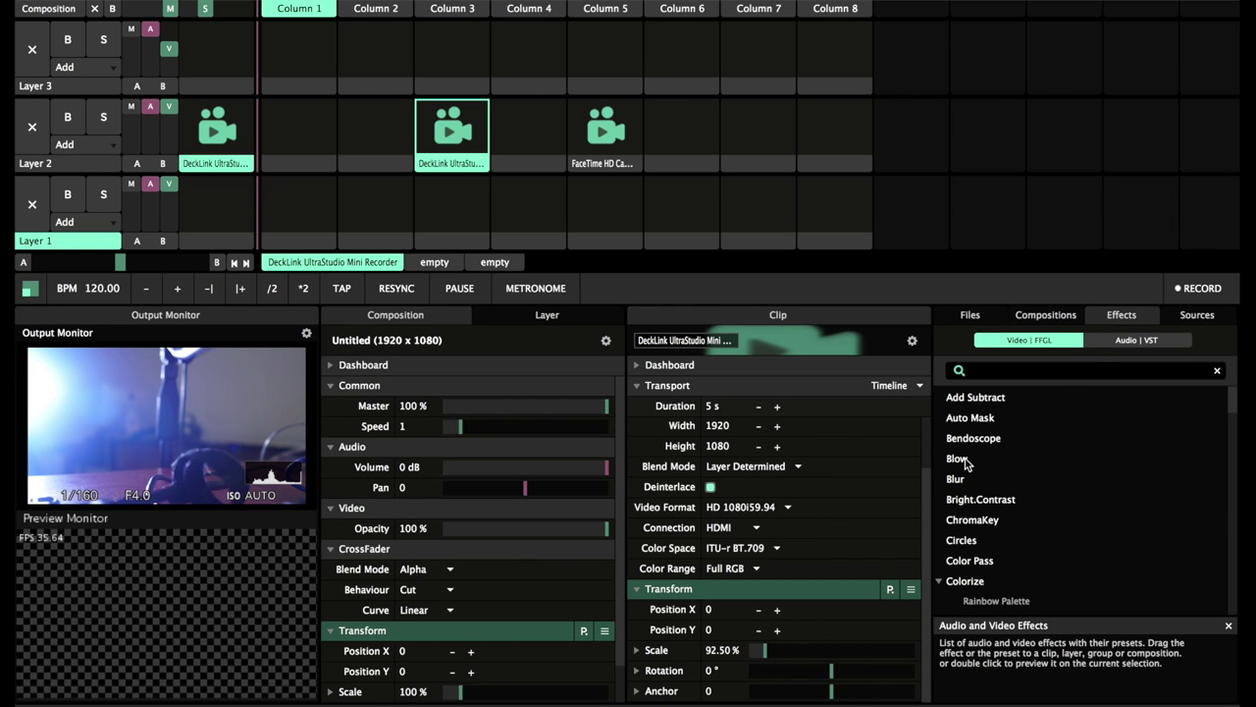
{"action": "scroll", "coordinate": [964, 483], "scroll_direction": "down", "scroll_amount": 5}
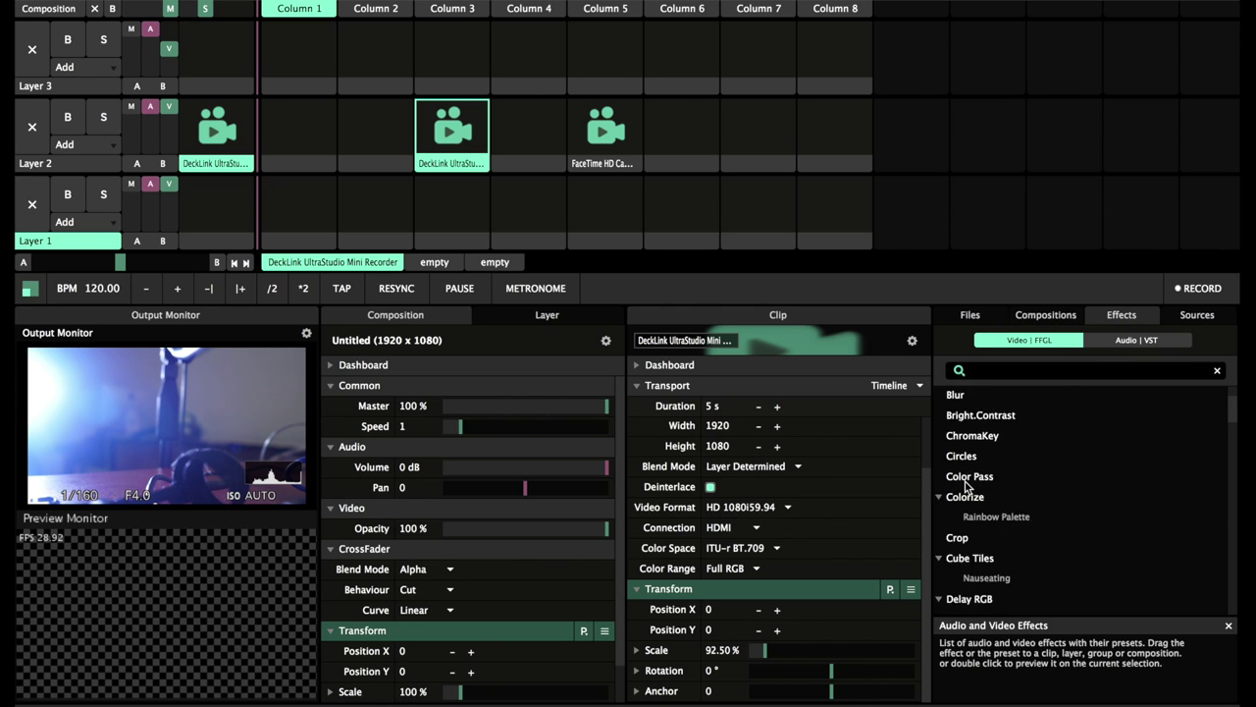
{"action": "left_click_drag", "start_coordinate": [970, 543], "coordinate": [447, 133]}
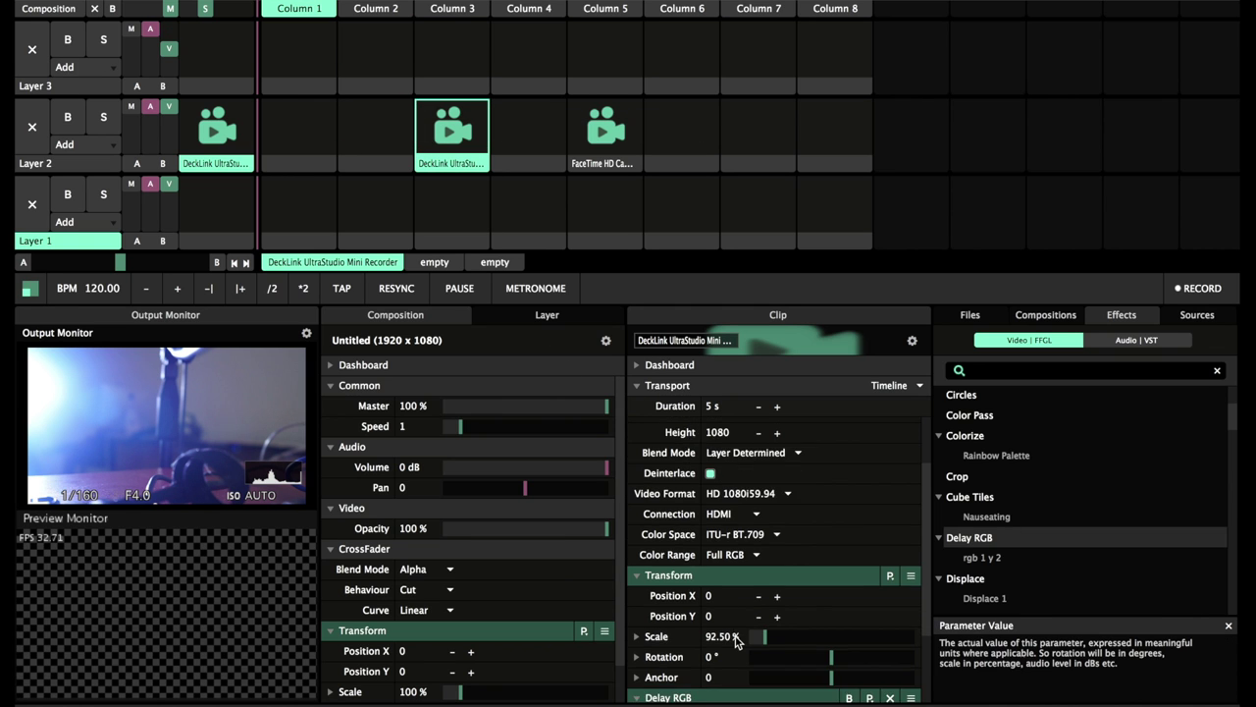
{"action": "scroll", "coordinate": [734, 634], "scroll_direction": "down", "scroll_amount": 3}
{"action": "left_click_drag", "start_coordinate": [752, 646], "coordinate": [805, 650]}
{"action": "left_click_drag", "start_coordinate": [774, 670], "coordinate": [798, 670]}
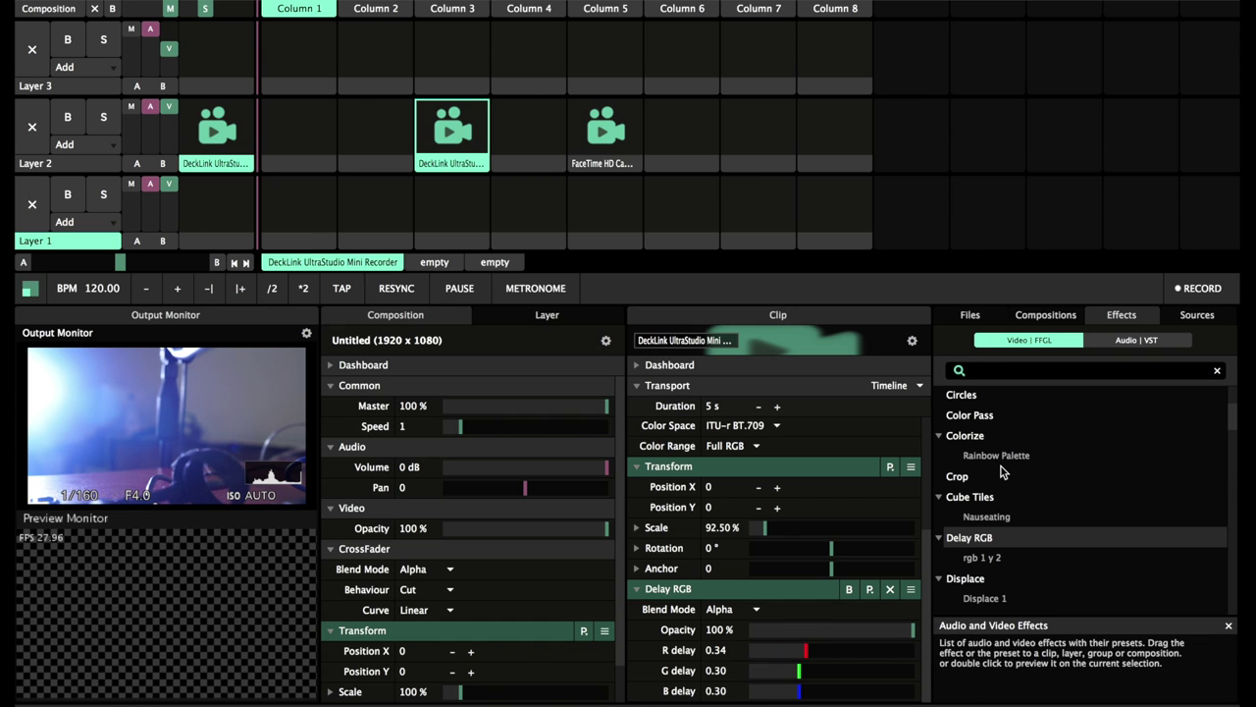